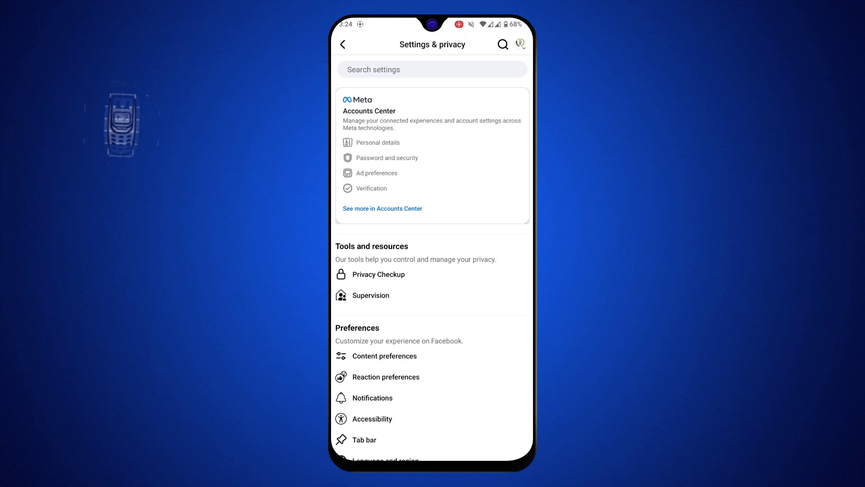
{"action": "scroll", "coordinate": [432, 257], "scroll_direction": "down", "scroll_amount": 10}
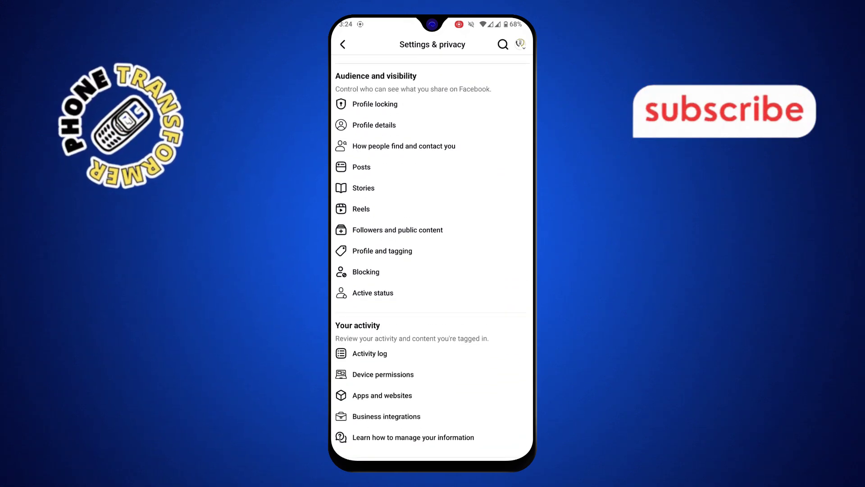
Step: Open Blocking under Audience and visibility to see the one blocked account
{"action": "left_click", "coordinate": [365, 271]}
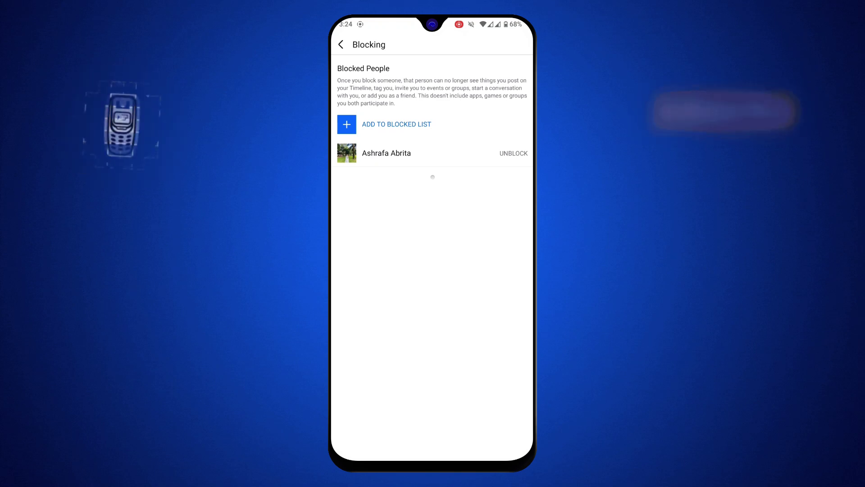
Step: Unblock the single blocked account and confirm it
{"action": "left_click", "coordinate": [514, 153]}
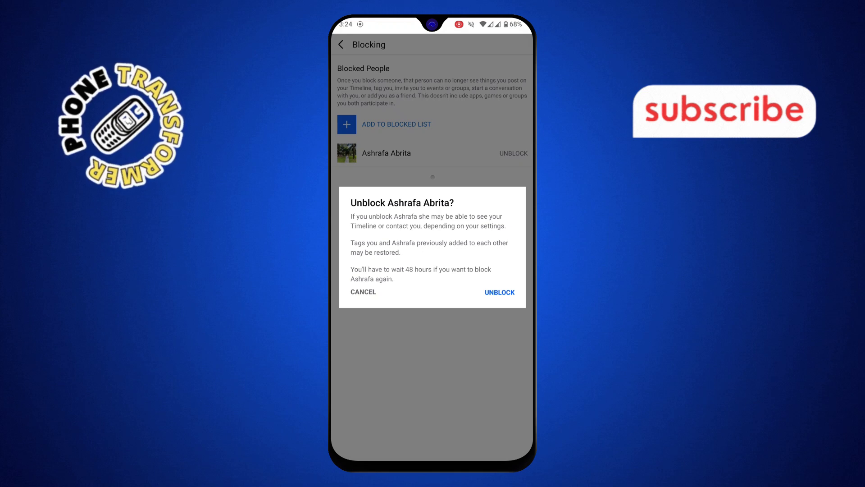
{"action": "left_click", "coordinate": [499, 292]}
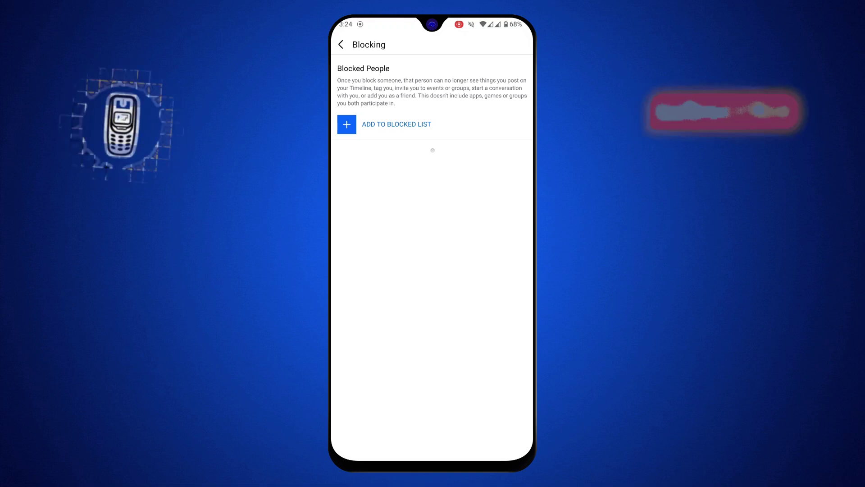
Step: Go back to the home feed and show the Friends page with four pending requests
{"action": "left_click_drag", "start_coordinate": [529, 248], "coordinate": [513, 248]}
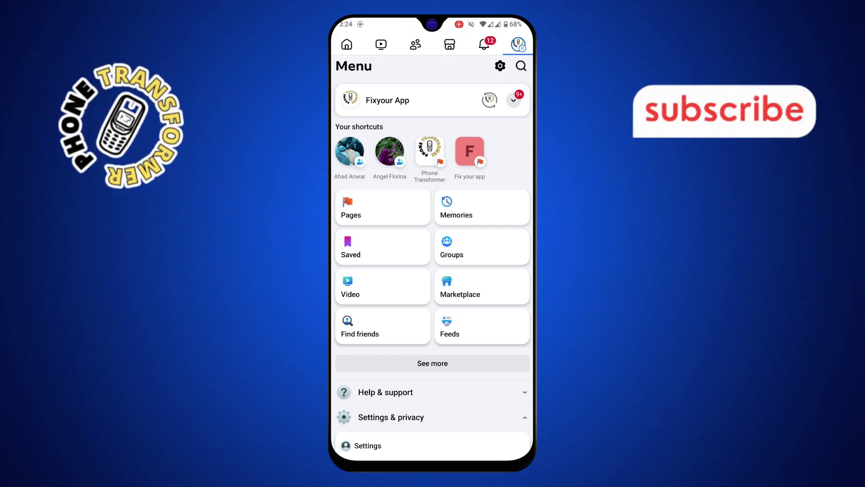
{"action": "left_click_drag", "start_coordinate": [531, 251], "coordinate": [501, 251]}
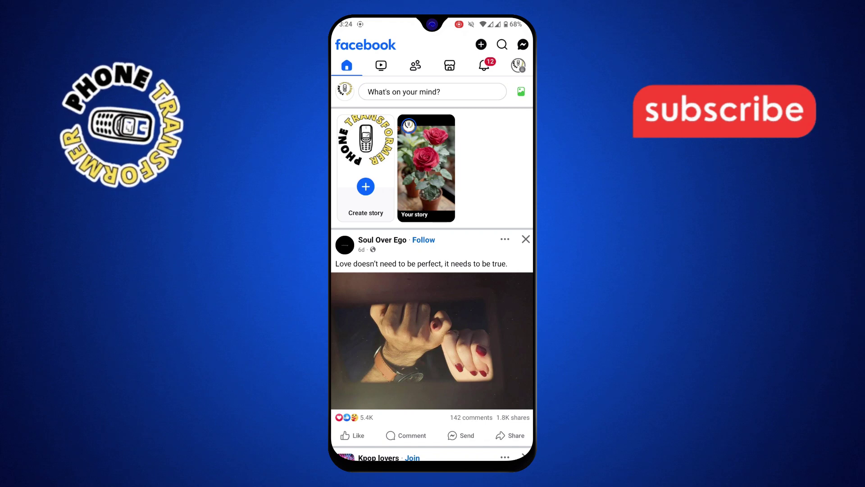
{"action": "left_click", "coordinate": [415, 65]}
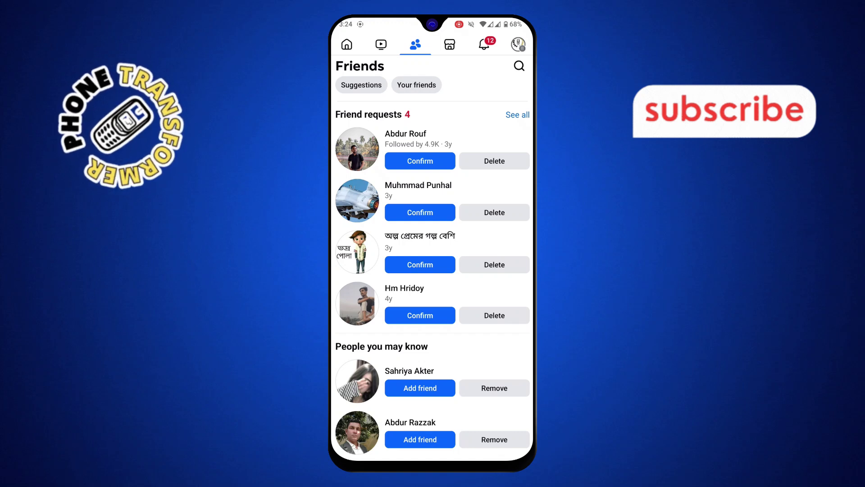
{"action": "left_click", "coordinate": [416, 84]}
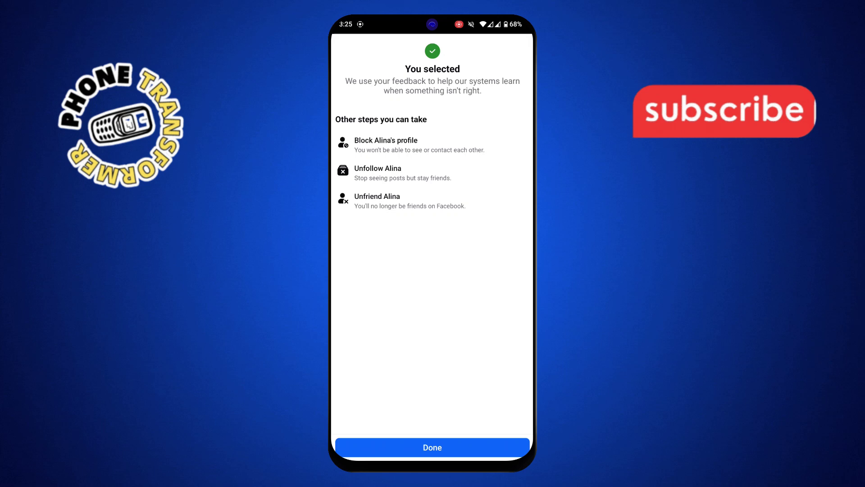
Step: Dismiss the report confirmation and go back from Your friends to the Friends page
{"action": "left_click", "coordinate": [432, 447]}
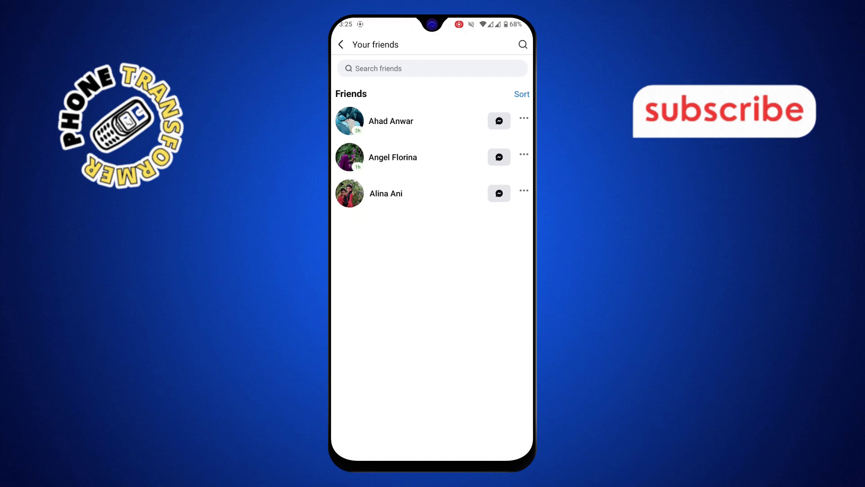
{"action": "left_click_drag", "start_coordinate": [531, 254], "coordinate": [513, 254]}
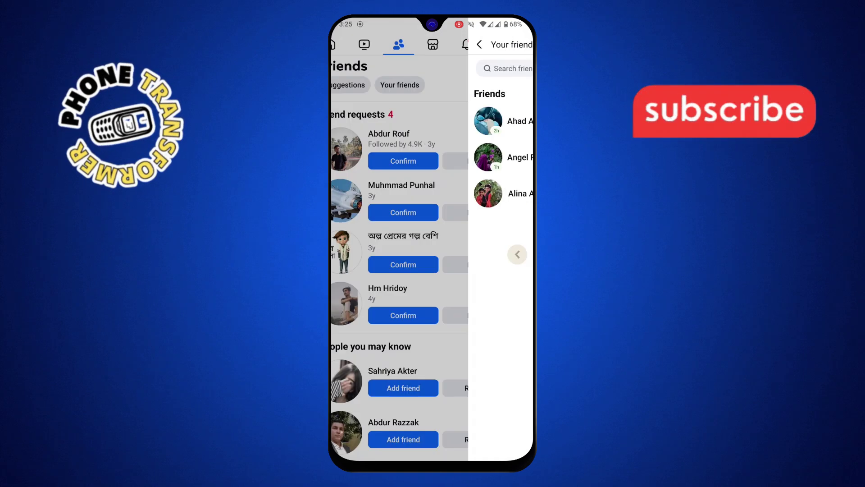